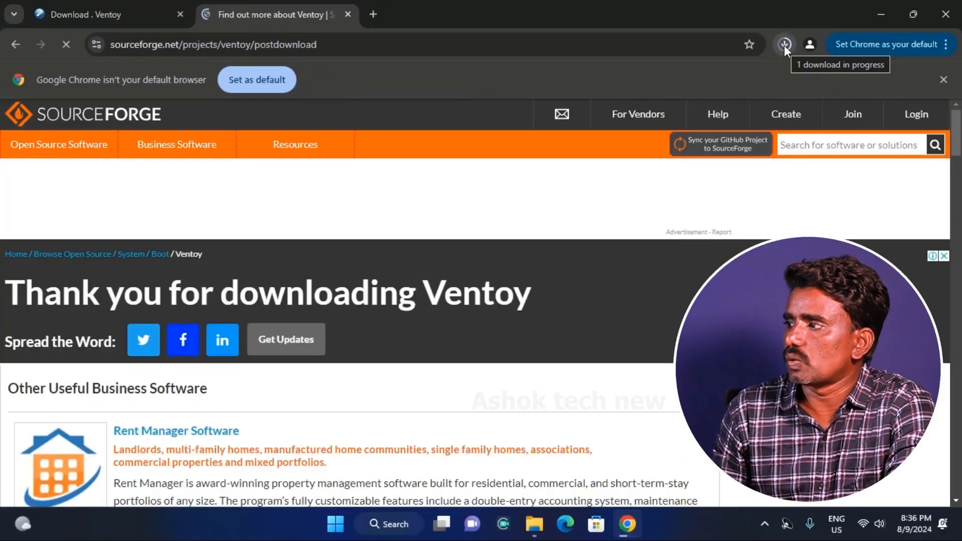
Check the Ventoy download in the browser, and open the Downloads folder in File Explorer.
click(784, 45)
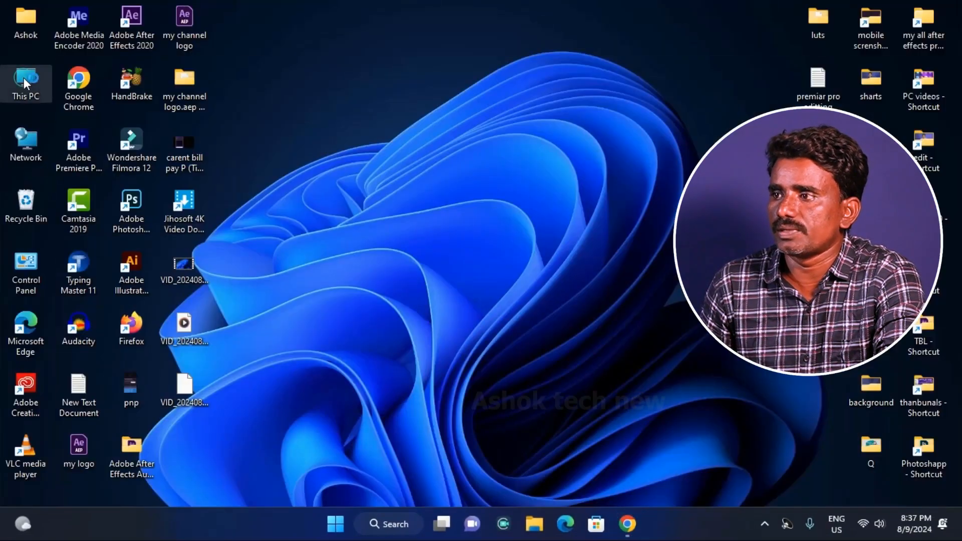
double_click(23, 80)
click(92, 176)
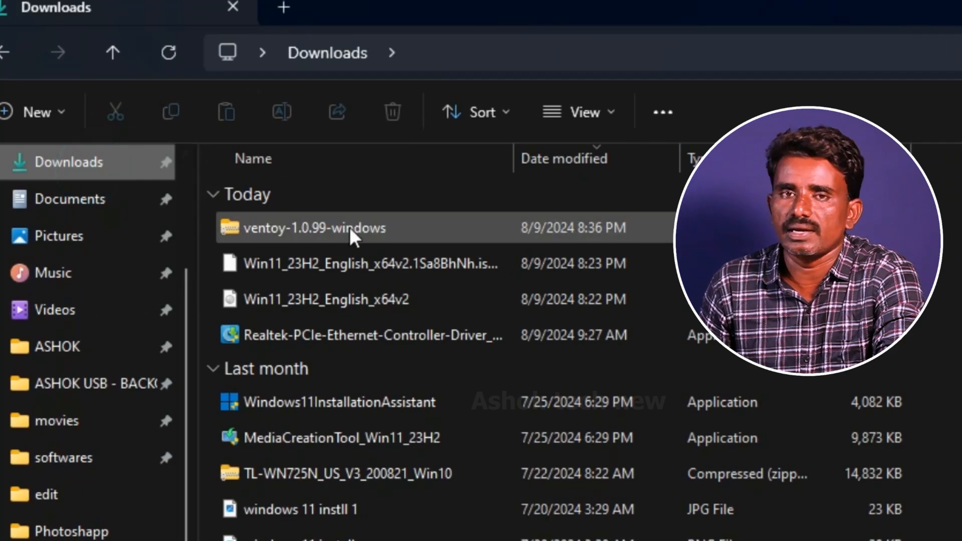
Extract the ventoy-1.0.99-windows archive with WinRAR into a folder of the same name in Downloads.
mouse_move(350, 227)
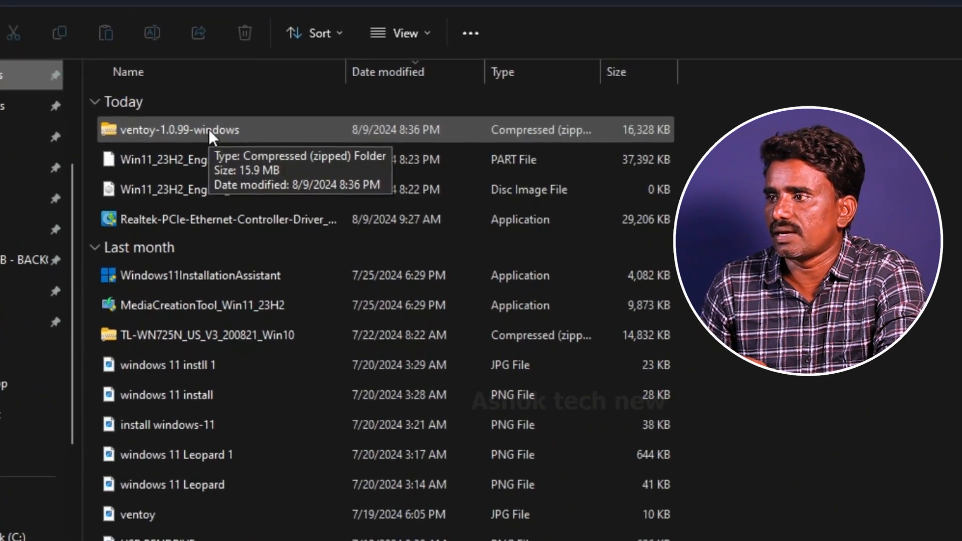
right_click(350, 228)
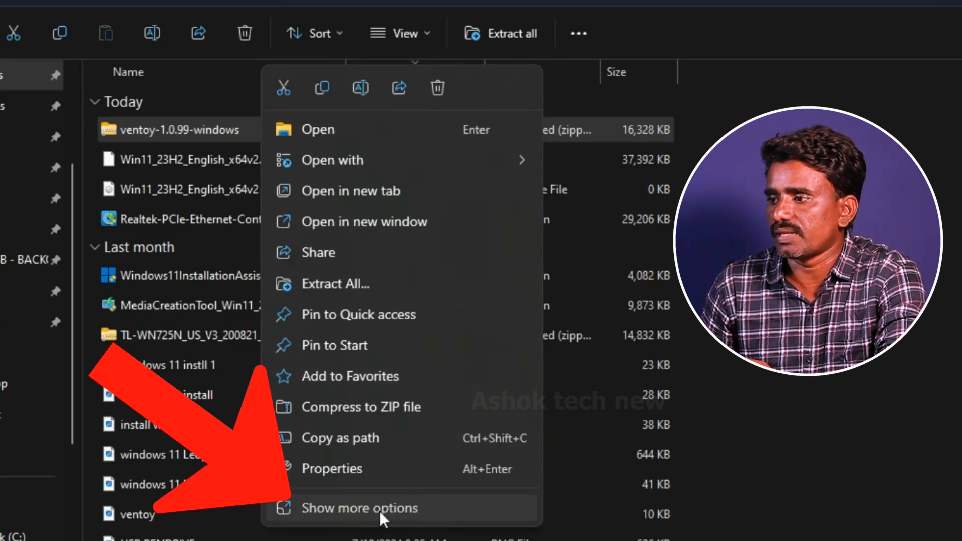
click(379, 510)
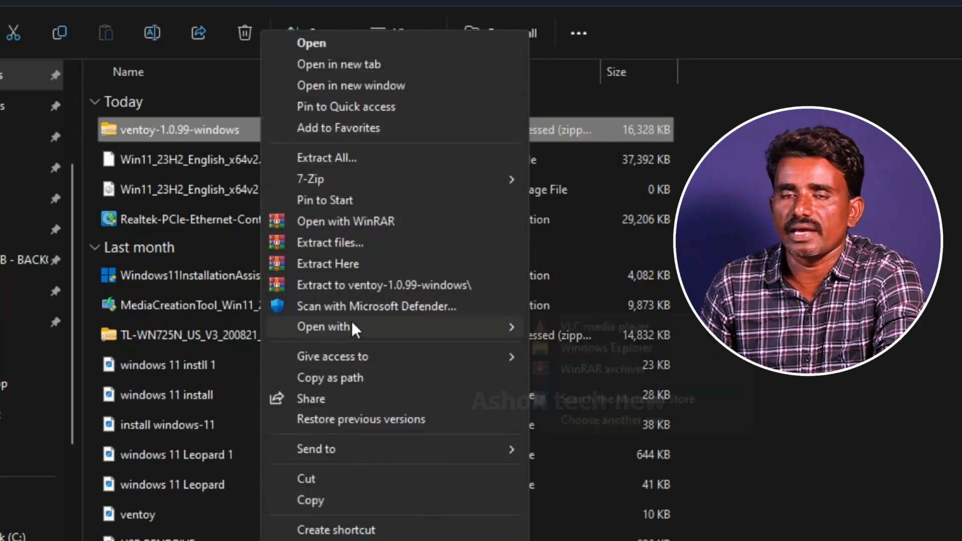
mouse_move(352, 325)
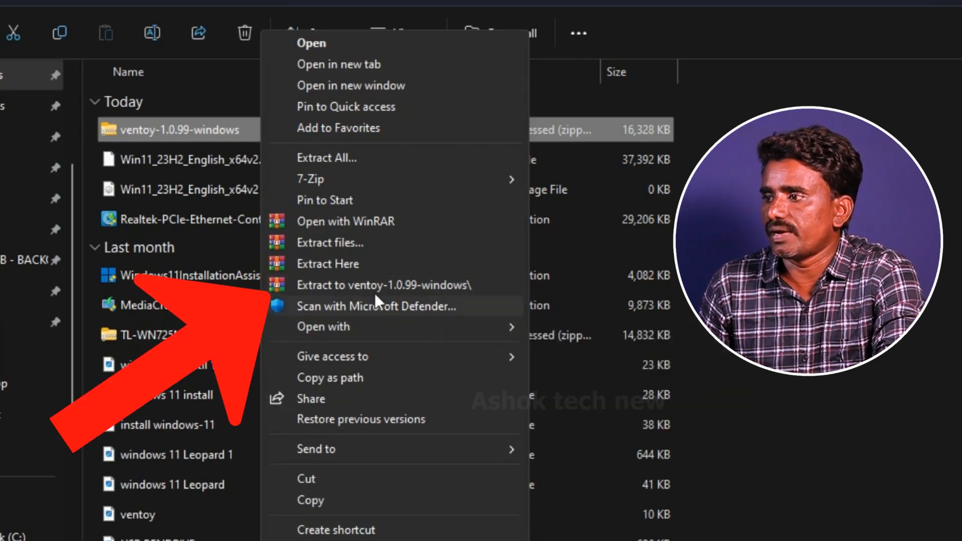
click(390, 284)
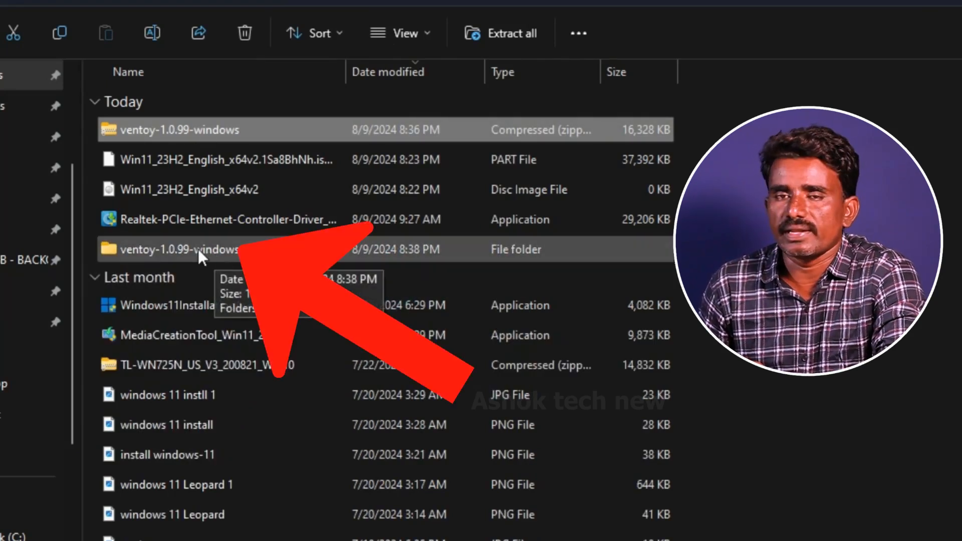
Launch Ventoy2Disk from the inner folder of the extracted ventoy-1.0.99-windows directory.
double_click(197, 249)
double_click(153, 130)
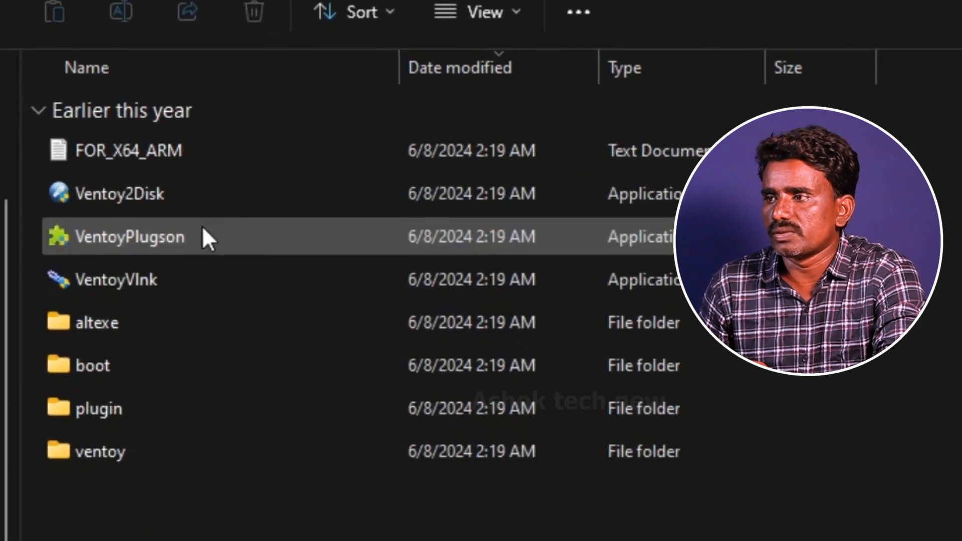
double_click(138, 203)
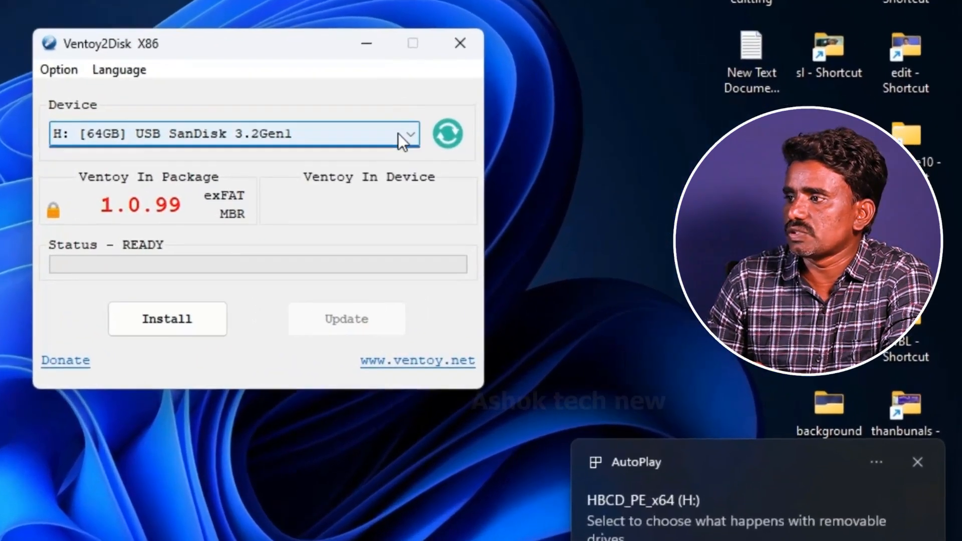
Install Ventoy on the H: [64GB] USB SanDisk 3.2Gen1 drive, accept both format warnings, and close Ventoy2Disk.
click(584, 199)
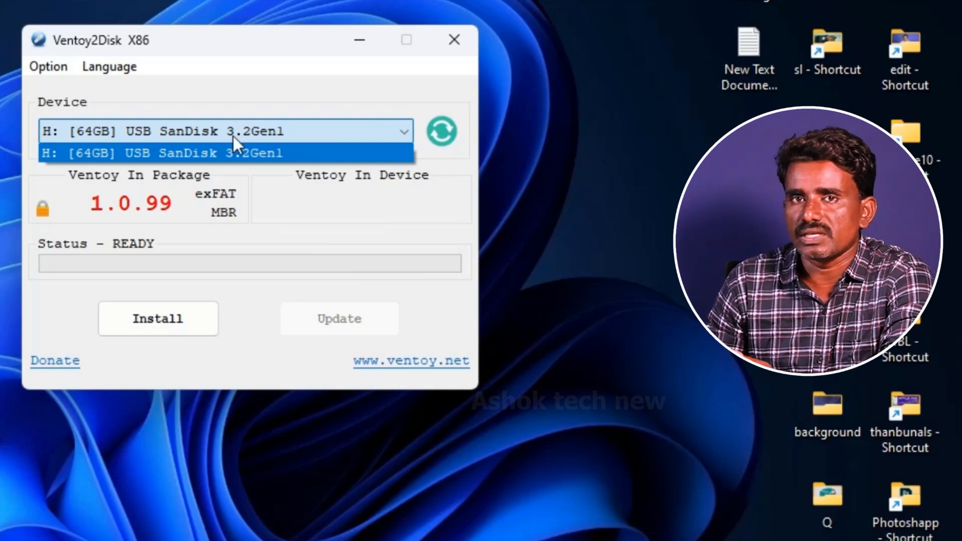
click(387, 134)
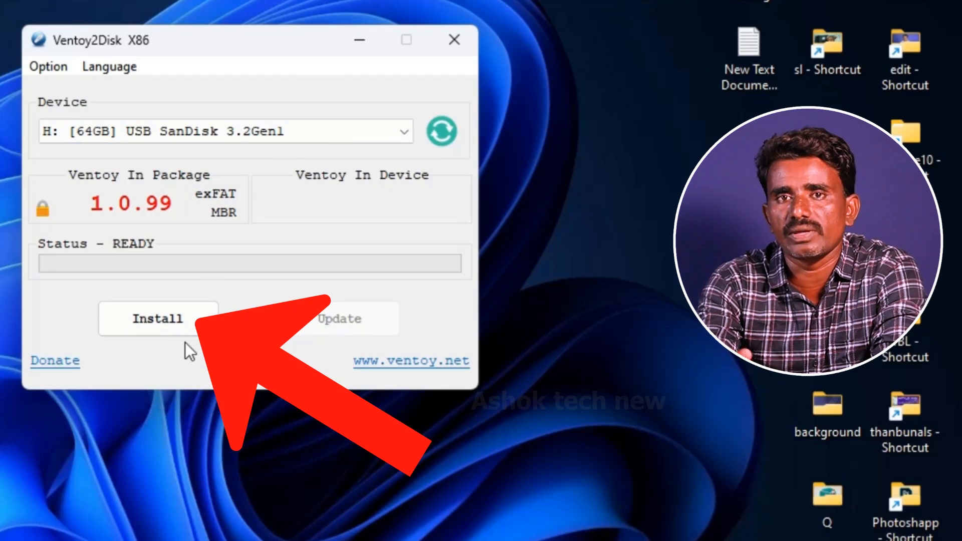
click(161, 314)
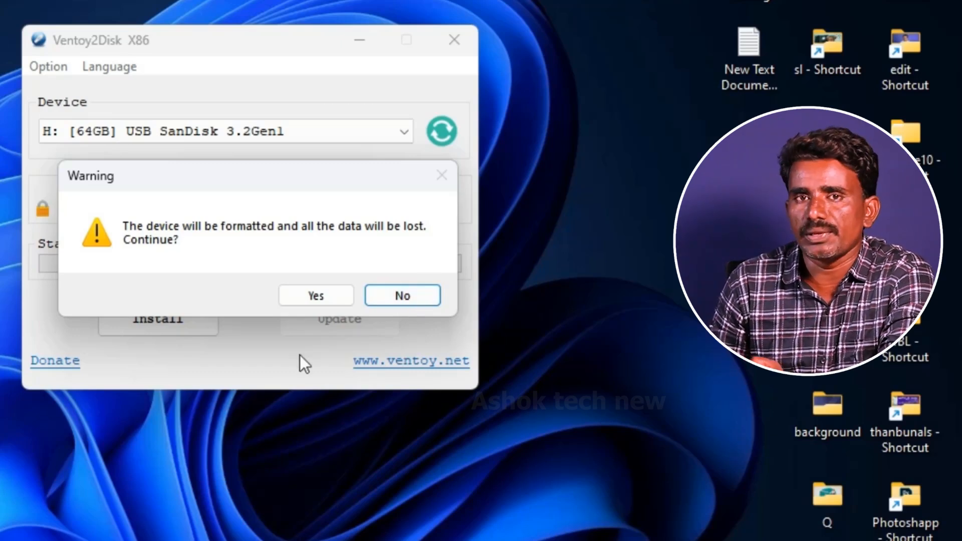
click(326, 298)
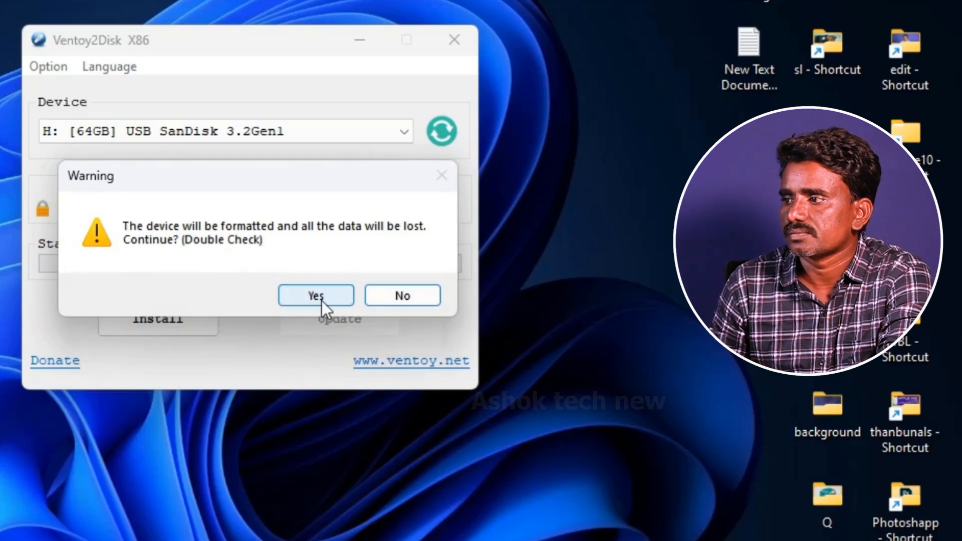
click(318, 296)
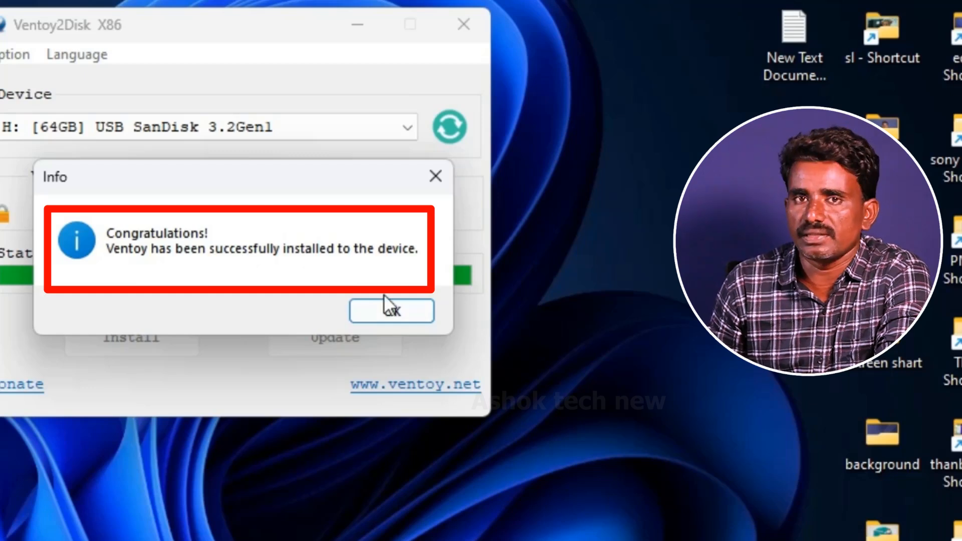
click(395, 320)
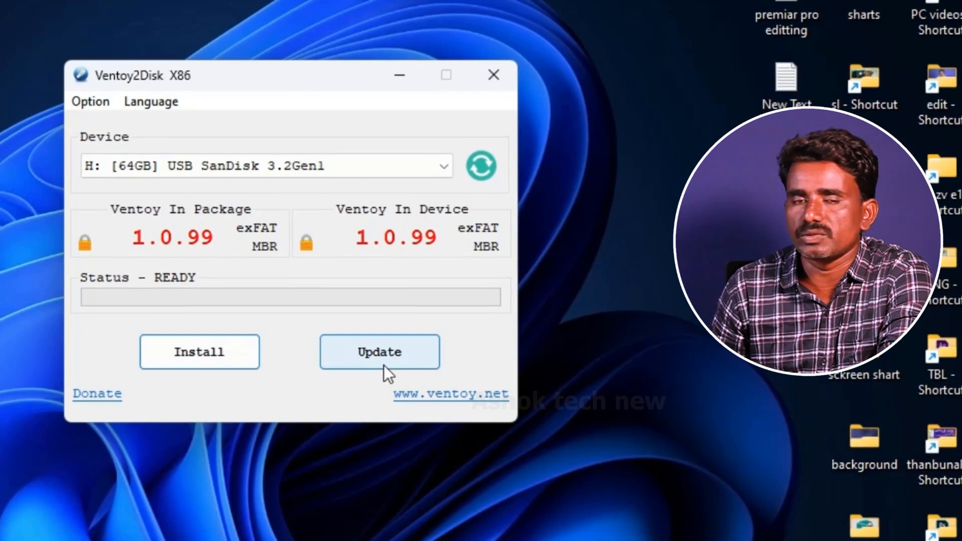
click(493, 74)
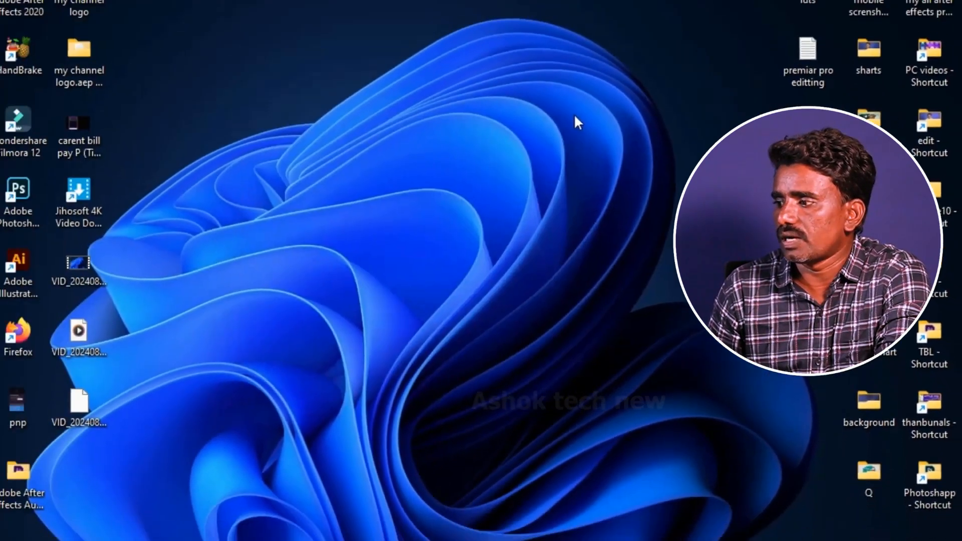
Open the Ventoy (H:) drive from This PC to view its contents, and minimize its window.
double_click(20, 84)
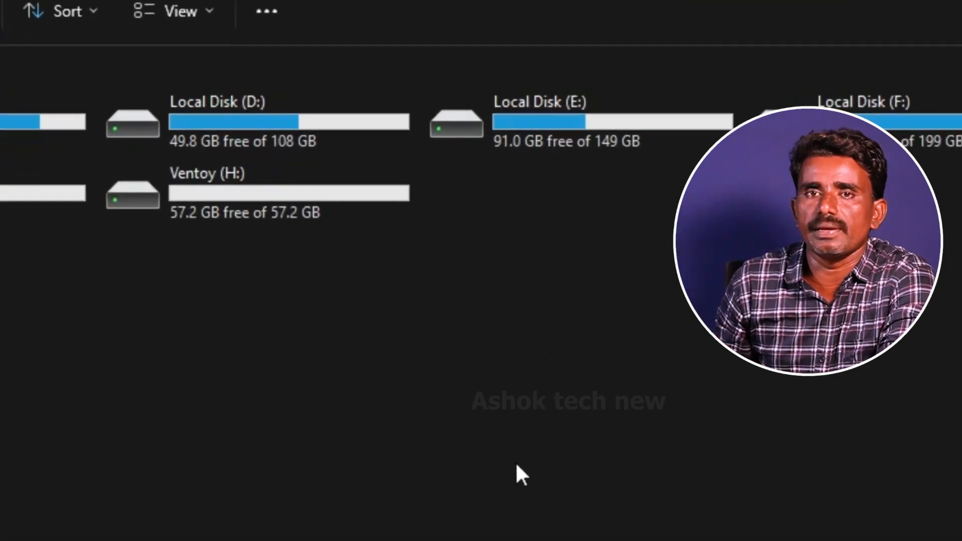
double_click(279, 189)
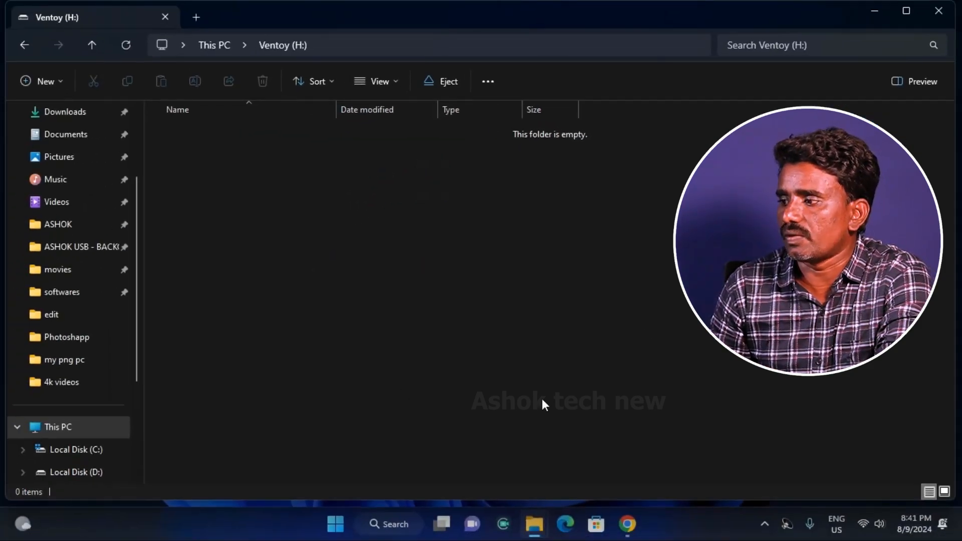
click(535, 524)
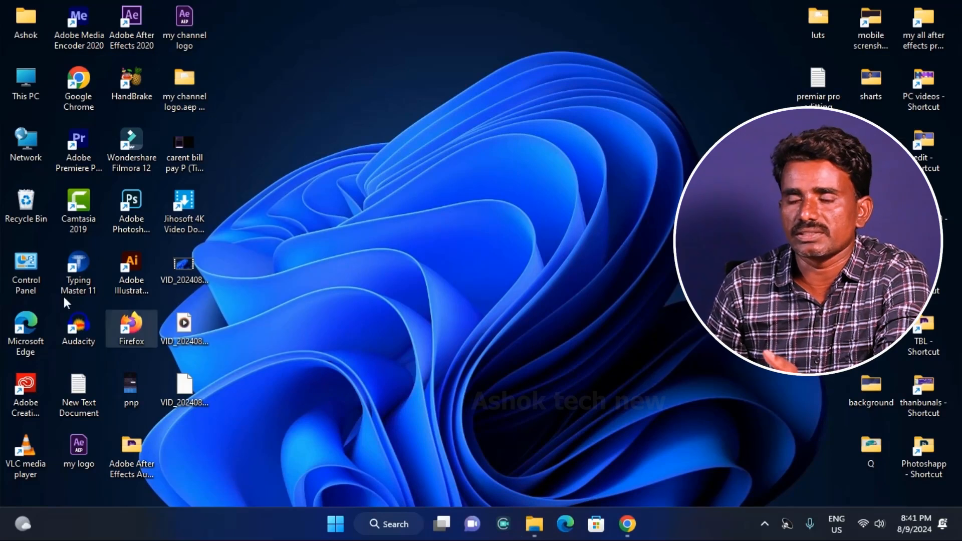
Copy all five disc image files in the "windows 10 and 7 ios files" folder to the clipboard.
double_click(28, 83)
double_click(747, 145)
scroll(345, 396, down, 3)
double_click(245, 412)
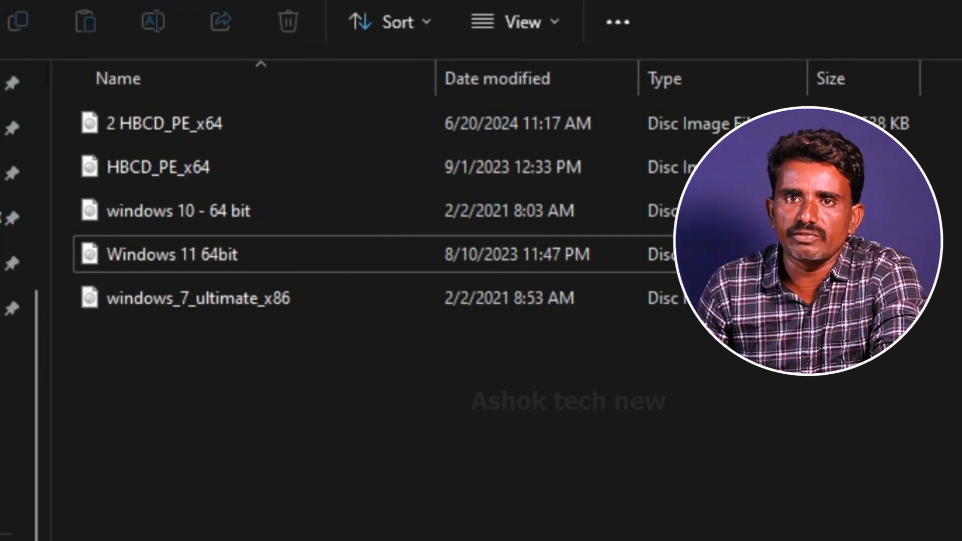
drag(242, 444, 229, 198)
drag(217, 381, 243, 122)
right_click(242, 123)
click(334, 148)
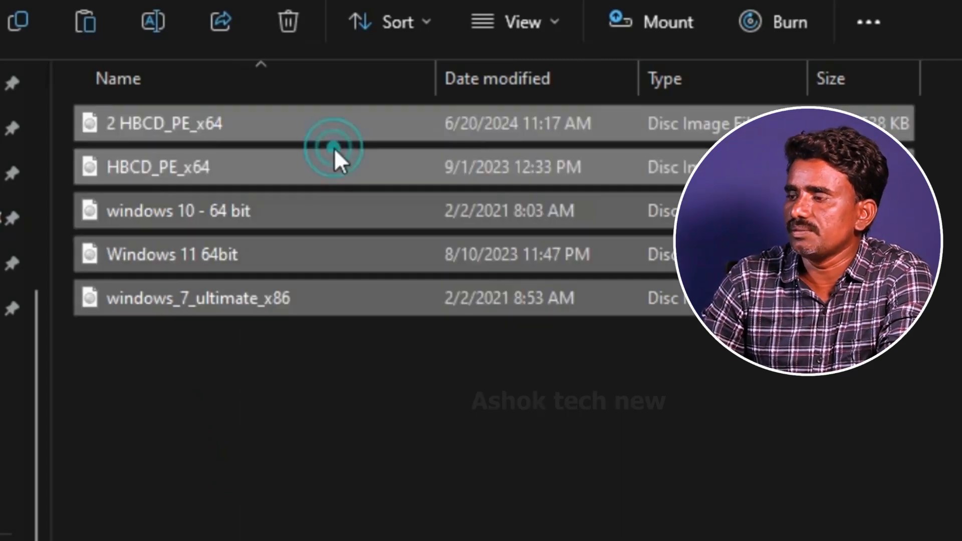
Paste the copied disc image files into the root of the Ventoy (H:) drive.
mouse_move(532, 524)
click(520, 497)
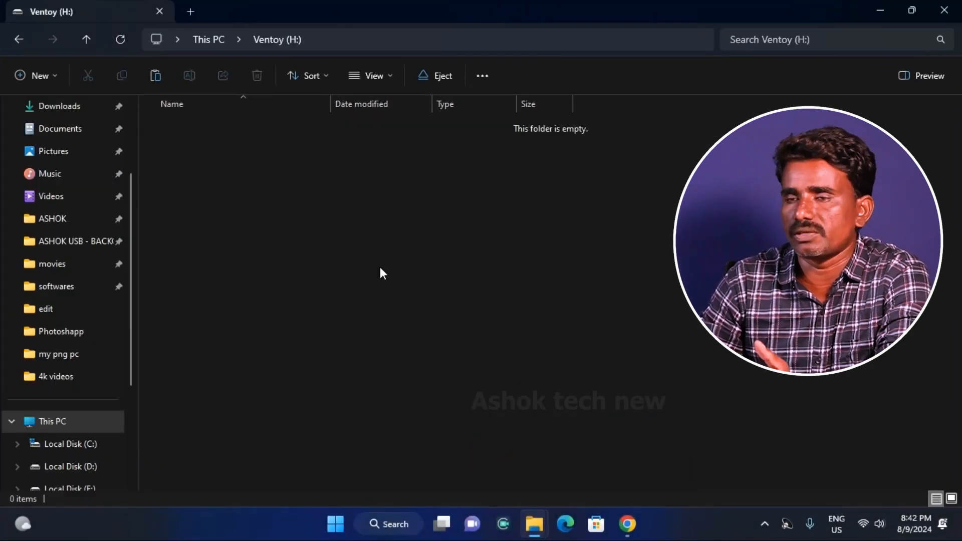
right_click(355, 215)
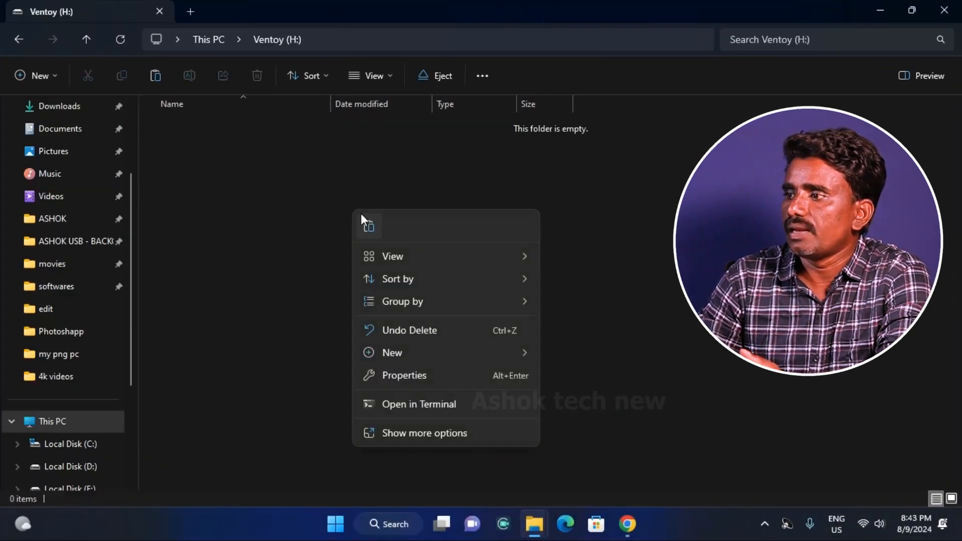
click(369, 227)
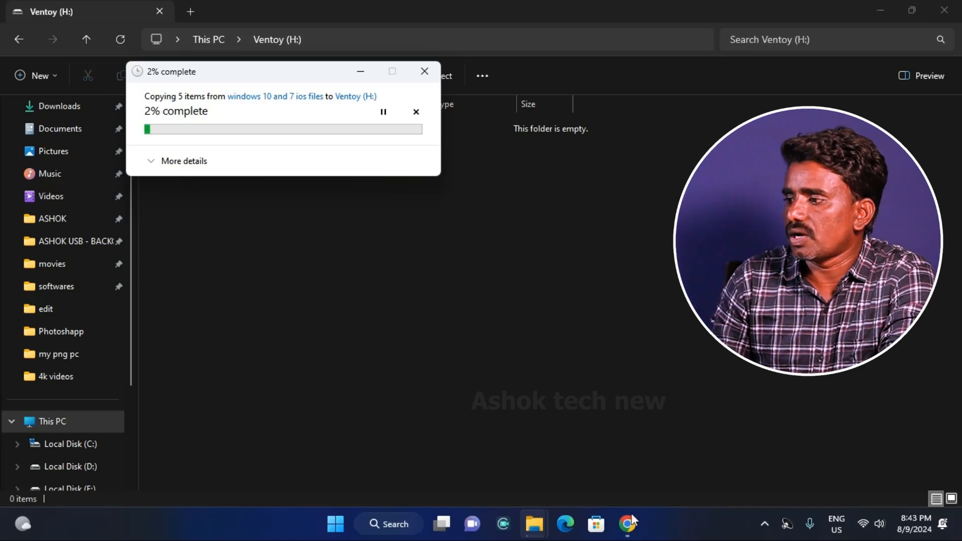
Check the open File Explorer windows during the transfer and return to the Ventoy (H:) window.
click(527, 525)
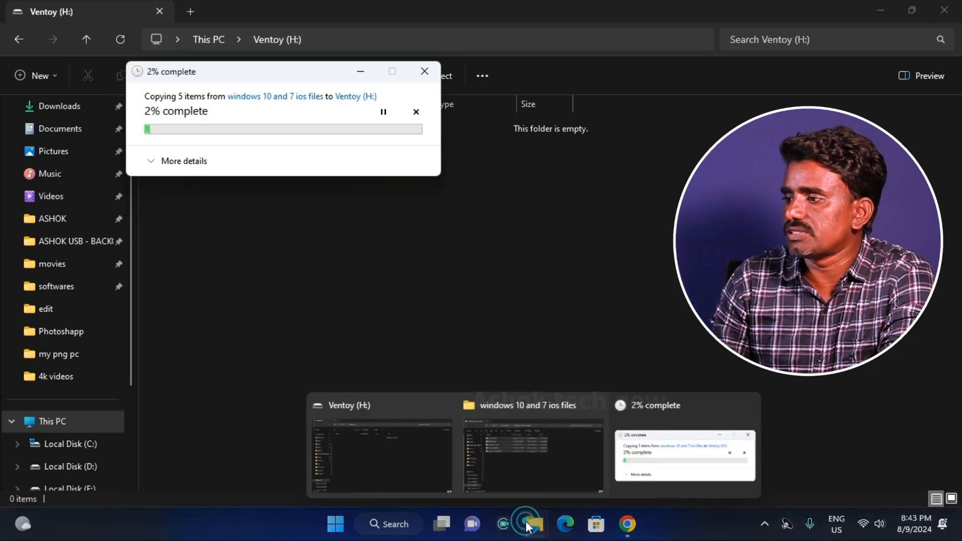
click(560, 465)
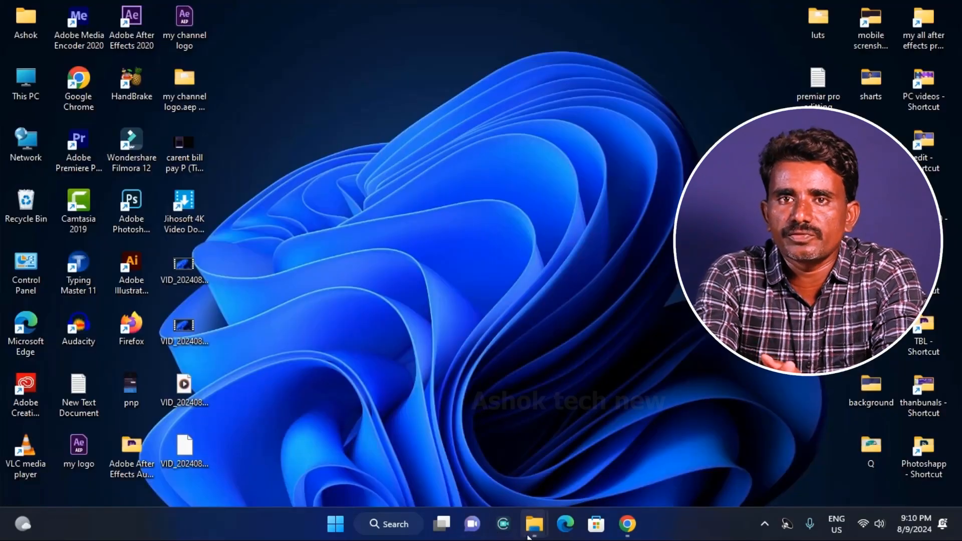
mouse_move(535, 525)
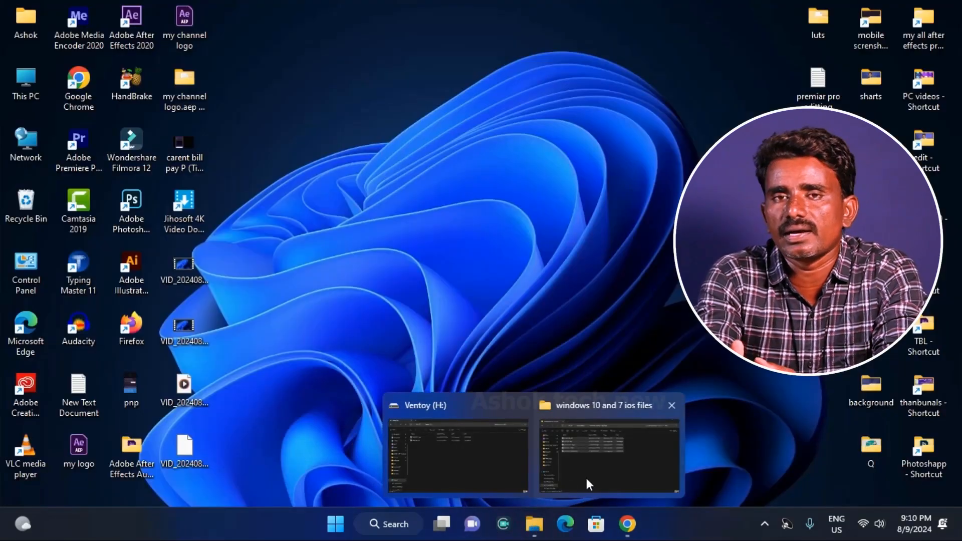
mouse_move(586, 478)
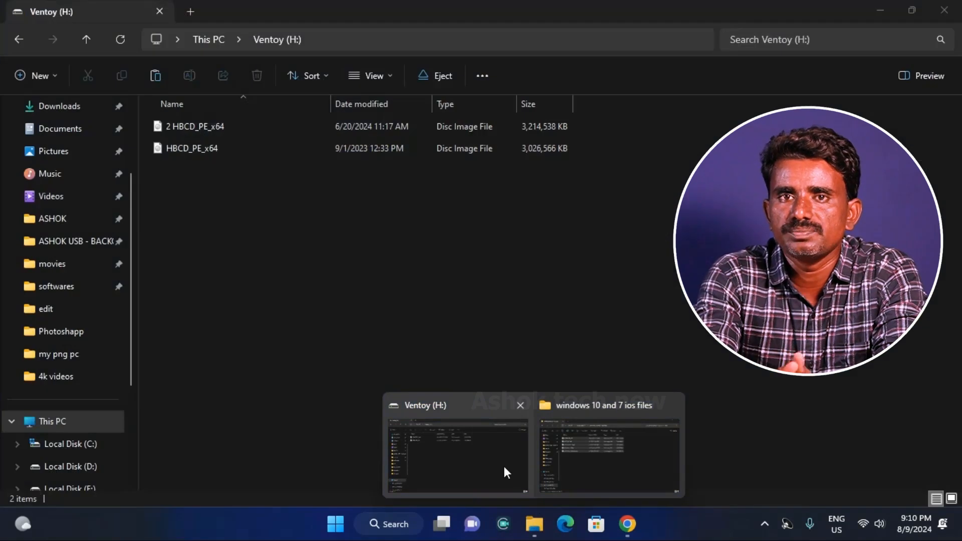
click(504, 469)
Copy seven items from the softwares folder on Local Disk (F:) into the root of the Ventoy (H:) drive.
click(23, 38)
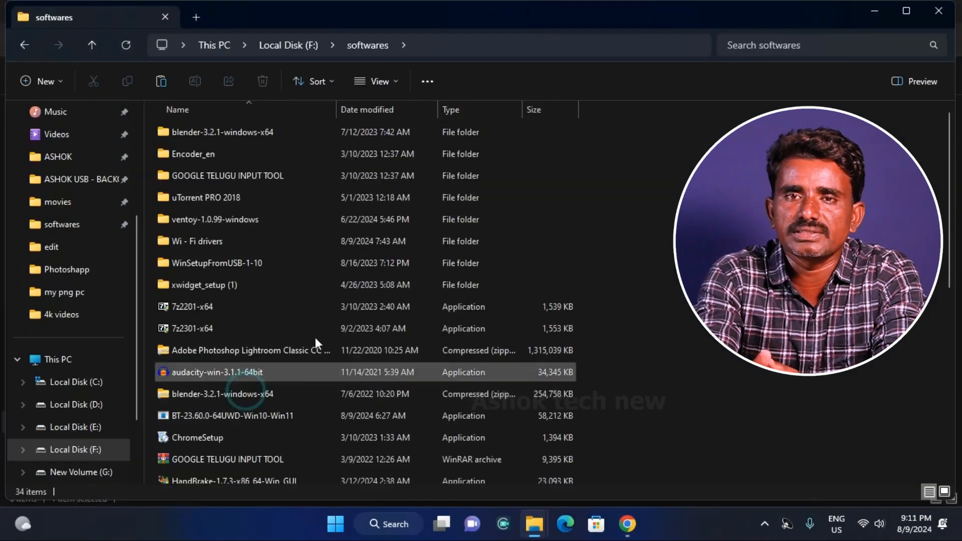
right_click(317, 330)
click(357, 350)
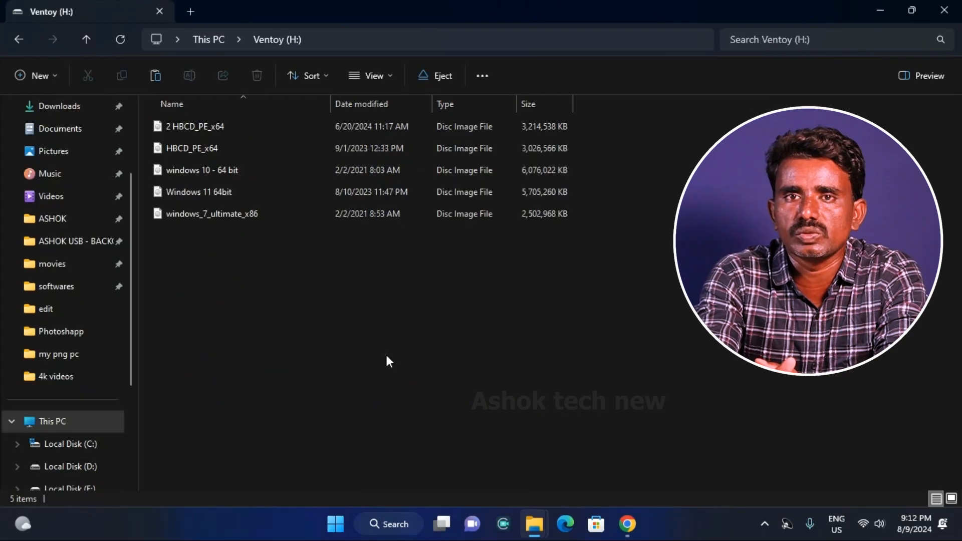
right_click(386, 353)
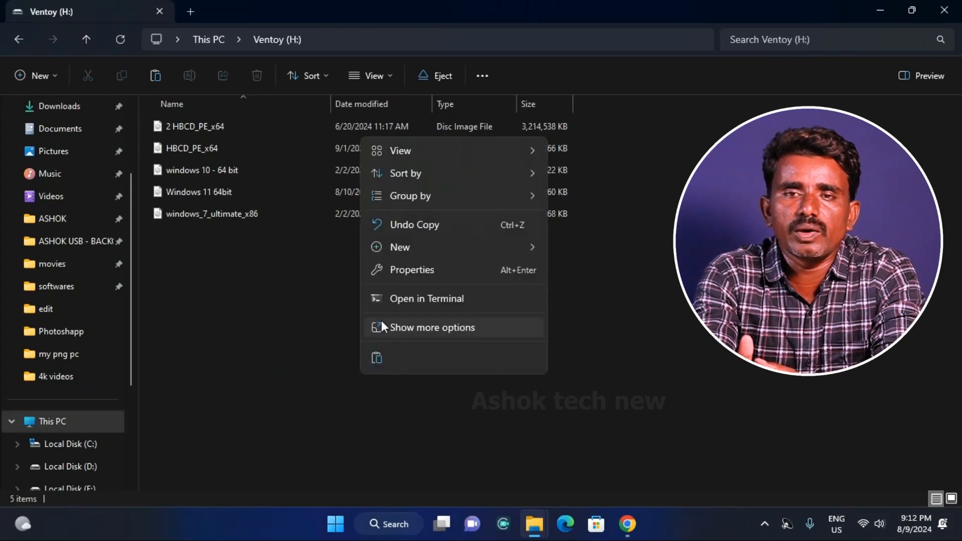
click(377, 362)
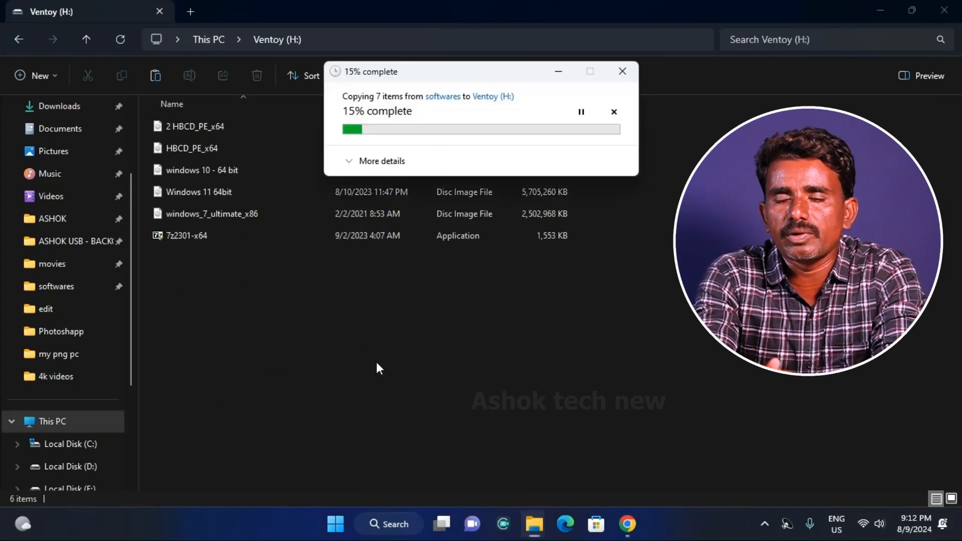